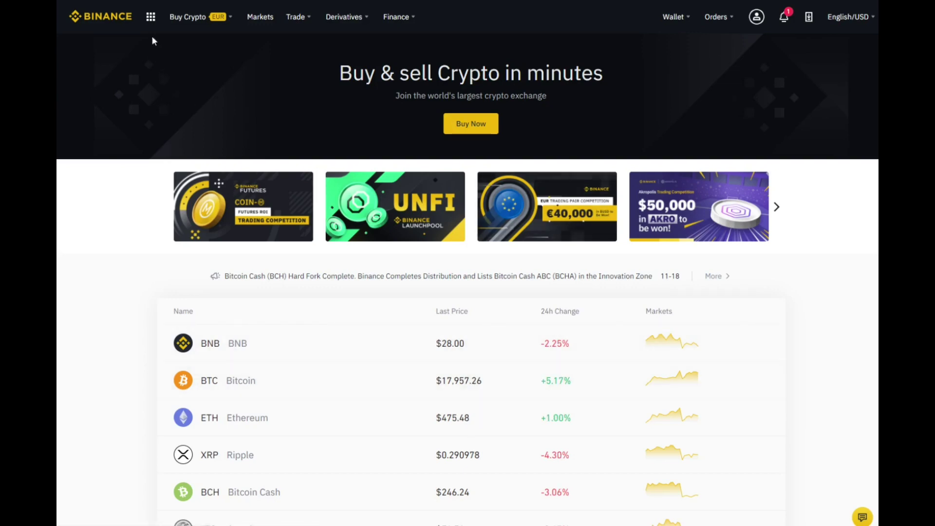
Survey the exchange's options for buying crypto, trading, derivatives, finance, wallet, orders, account and notifications.
{"action": "mouse_move", "coordinate": [151, 18]}
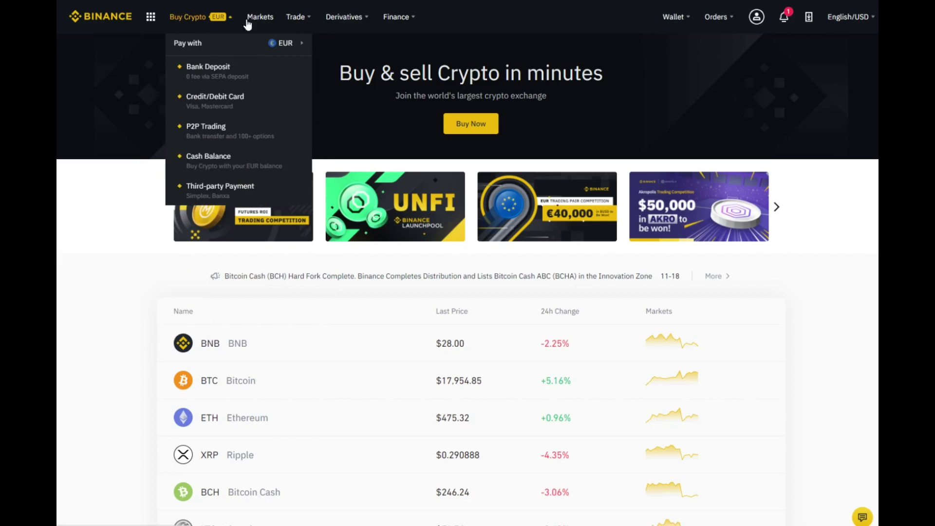
{"action": "mouse_move", "coordinate": [297, 20]}
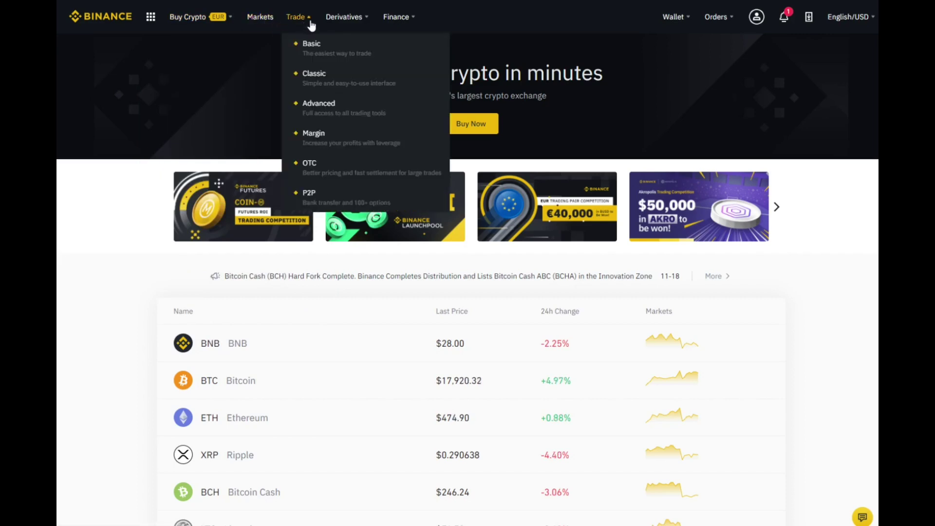
{"action": "mouse_move", "coordinate": [344, 20]}
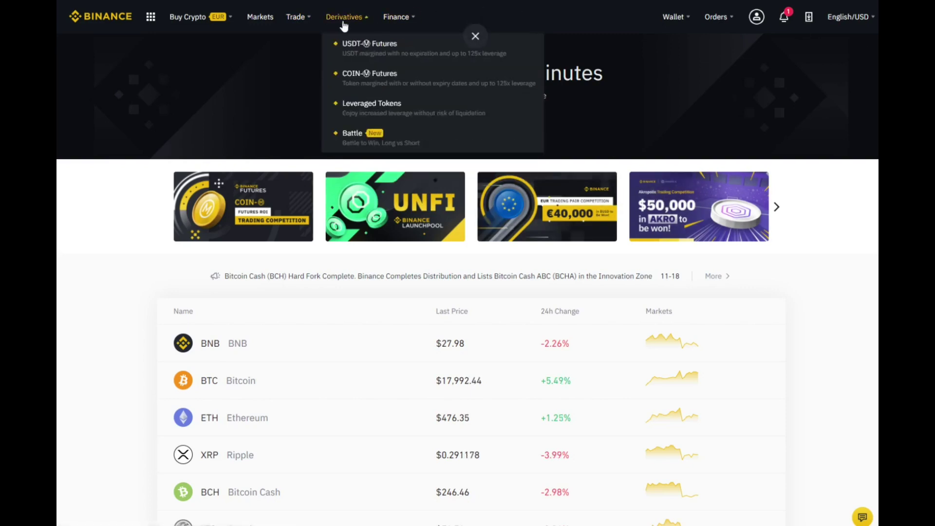
{"action": "mouse_move", "coordinate": [415, 25]}
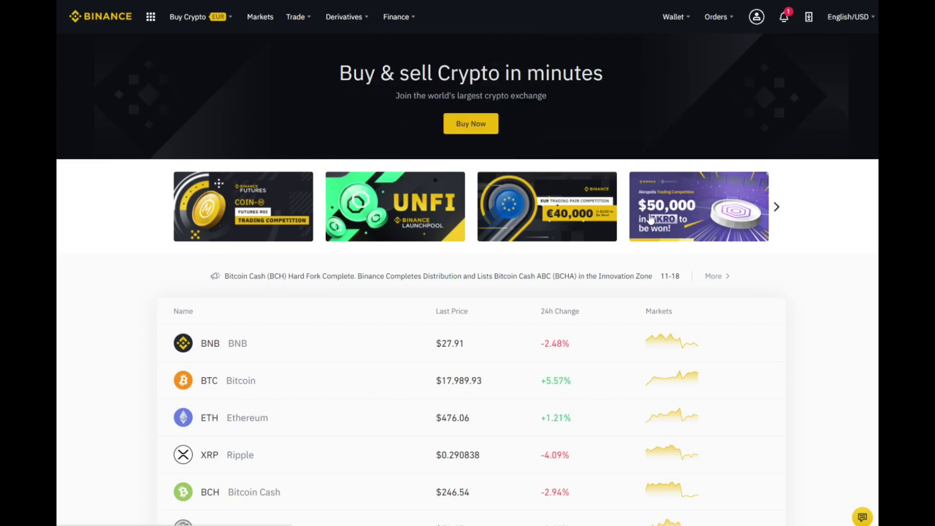
{"action": "mouse_move", "coordinate": [685, 21]}
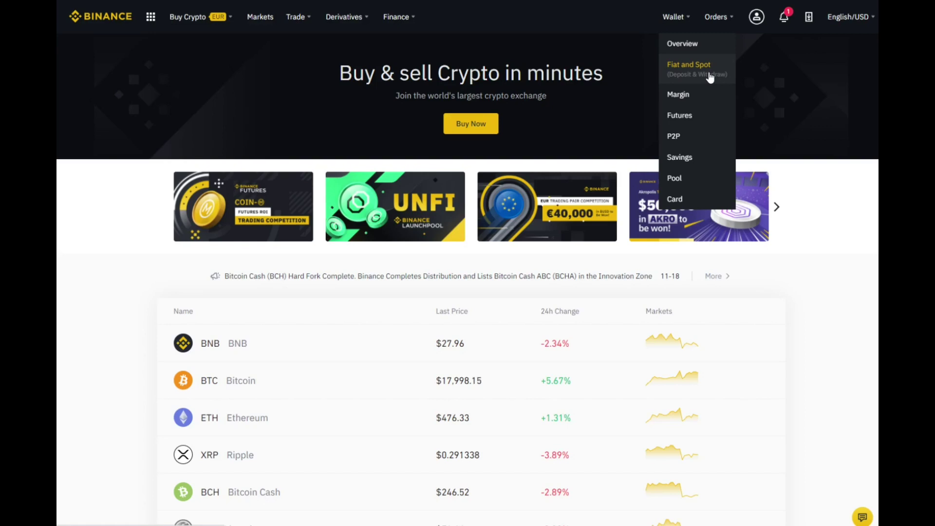
{"action": "mouse_move", "coordinate": [722, 18]}
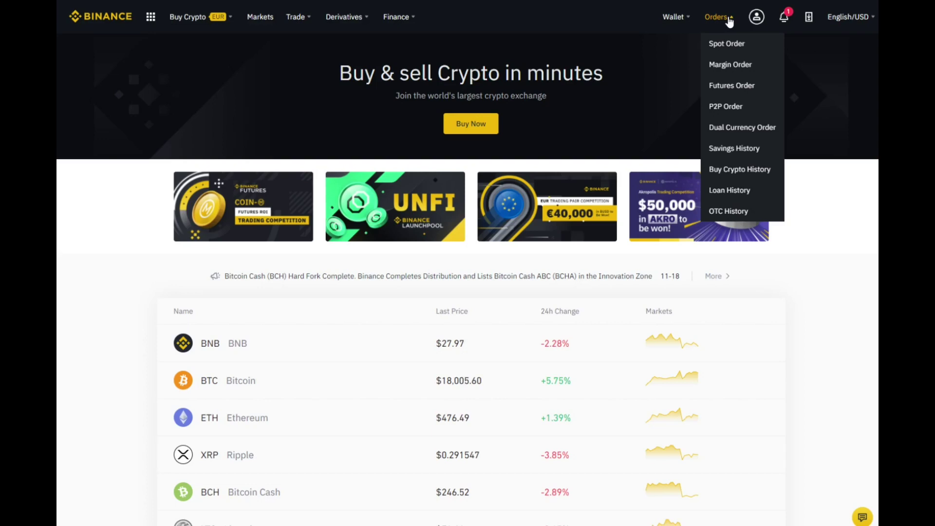
{"action": "mouse_move", "coordinate": [757, 18]}
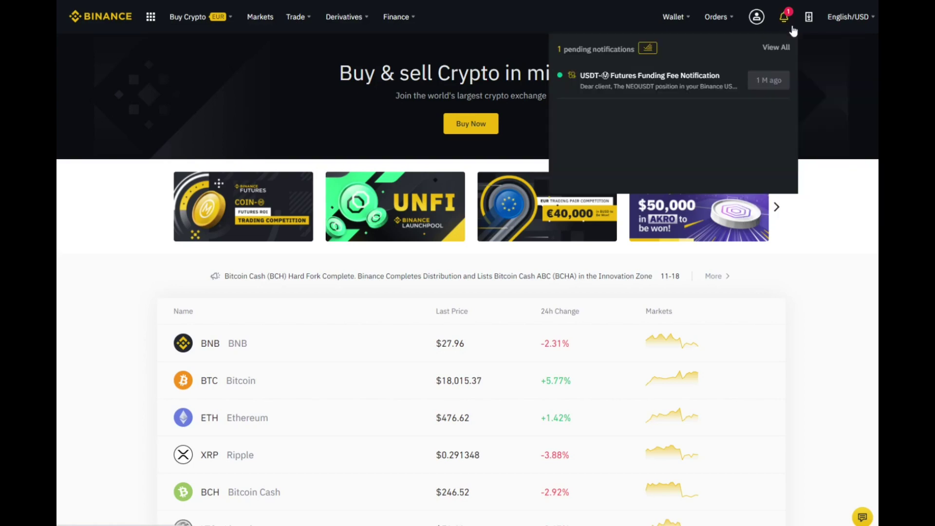
{"action": "mouse_move", "coordinate": [811, 22]}
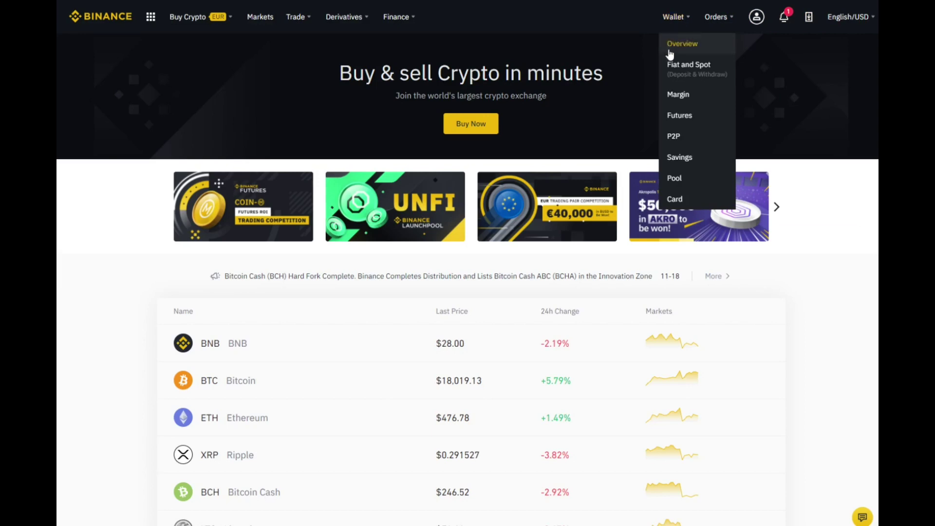
Open the wallet overview and review the balances of the individual accounts.
{"action": "left_click", "coordinate": [672, 52]}
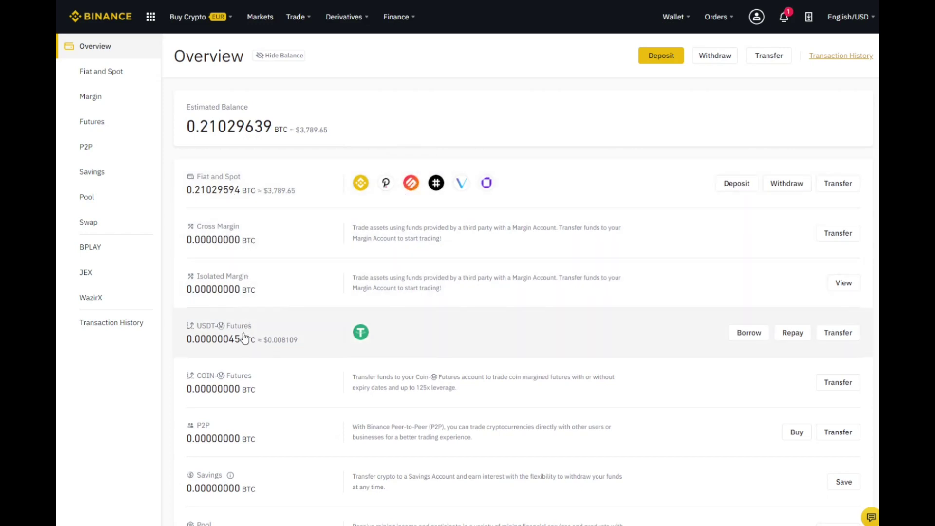
{"action": "scroll", "coordinate": [221, 453], "scroll_direction": "down", "scroll_amount": 1}
{"action": "scroll", "coordinate": [221, 453], "scroll_direction": "up", "scroll_amount": 1}
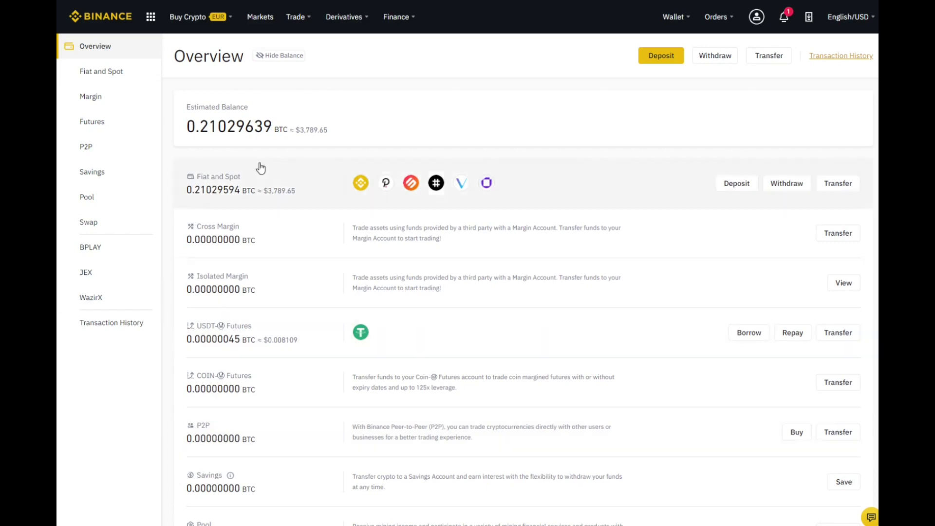
Open the Classic trading interface and examine the BTC/USDT order book.
{"action": "left_click", "coordinate": [305, 20]}
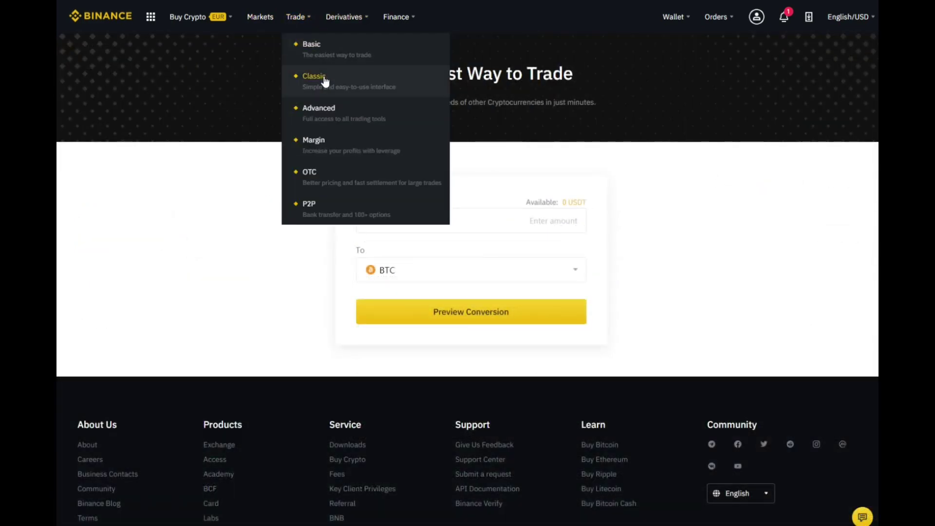
{"action": "left_click", "coordinate": [324, 82]}
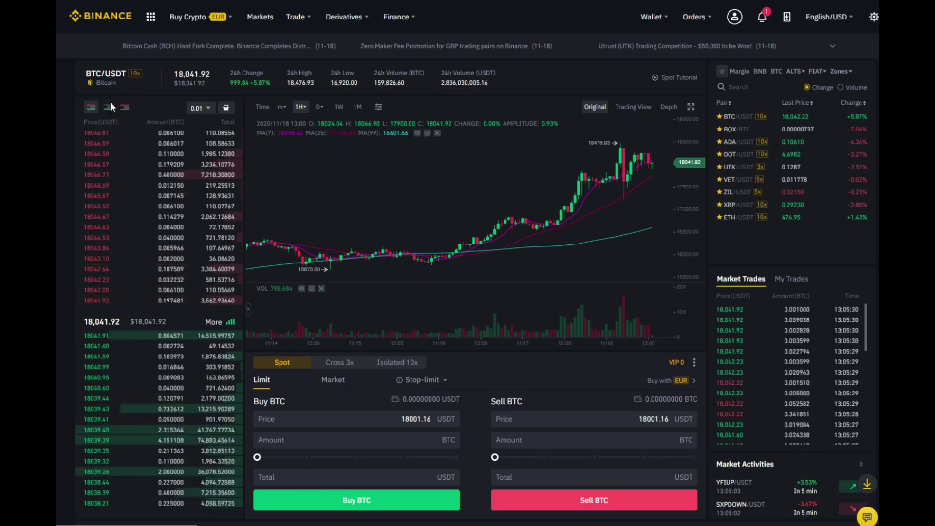
{"action": "mouse_move", "coordinate": [115, 184]}
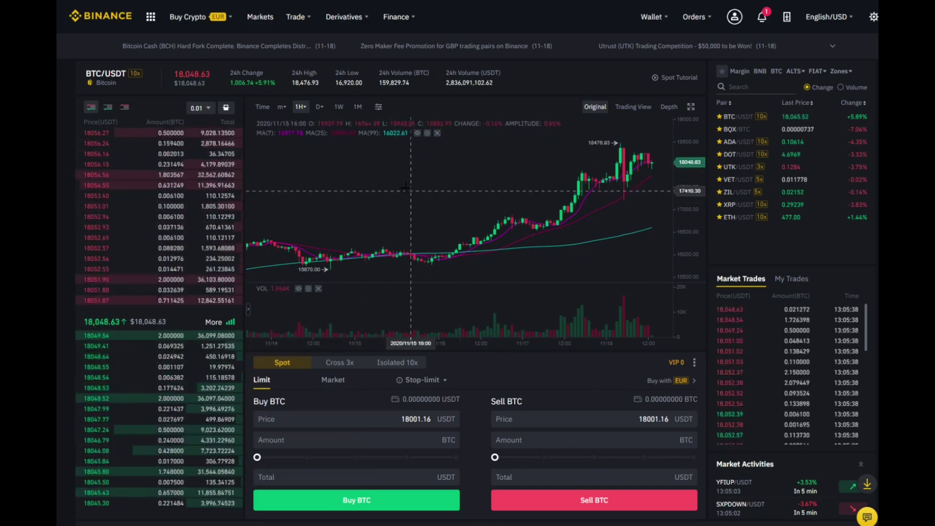
Examine the BTC/USDT price chart in full screen, zoomed in on the most recent hourly candles.
{"action": "left_click", "coordinate": [691, 107]}
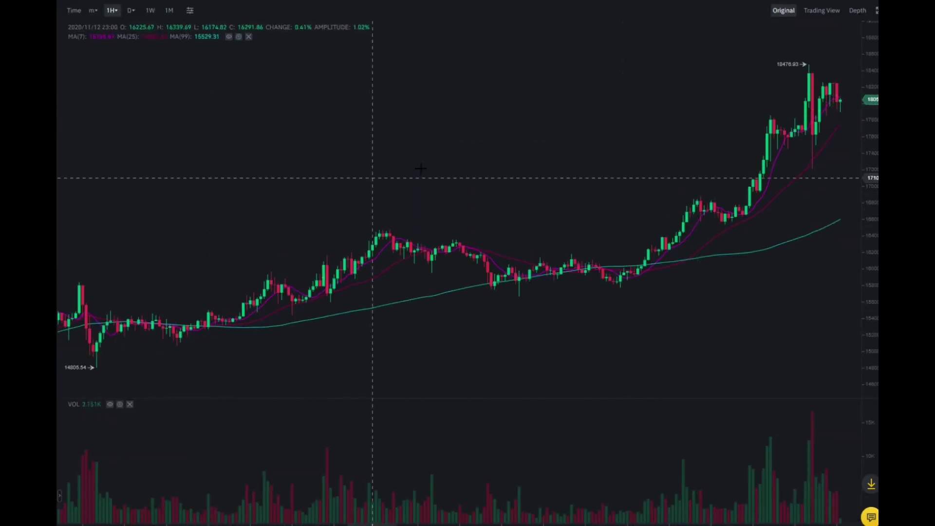
{"action": "scroll", "coordinate": [536, 359], "scroll_direction": "down", "scroll_amount": 3}
{"action": "scroll", "coordinate": [532, 360], "scroll_direction": "up", "scroll_amount": 5}
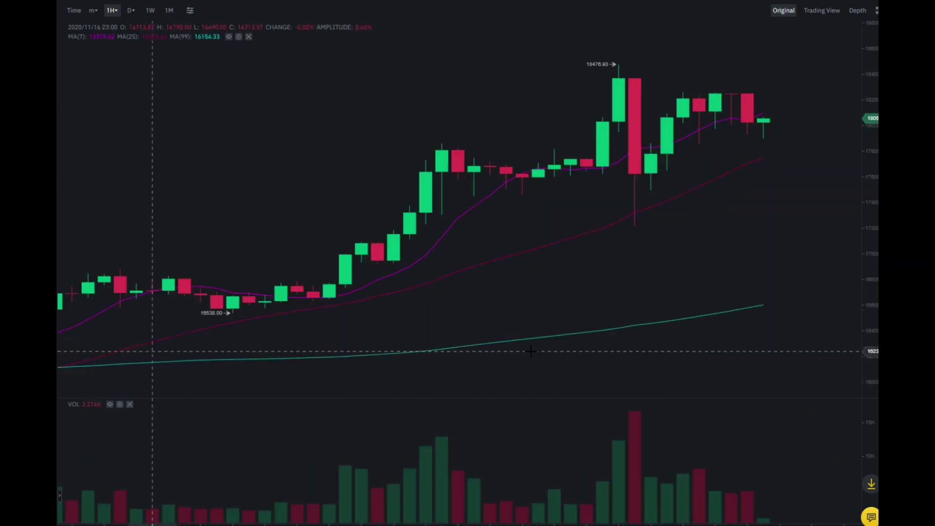
{"action": "mouse_move", "coordinate": [136, 19]}
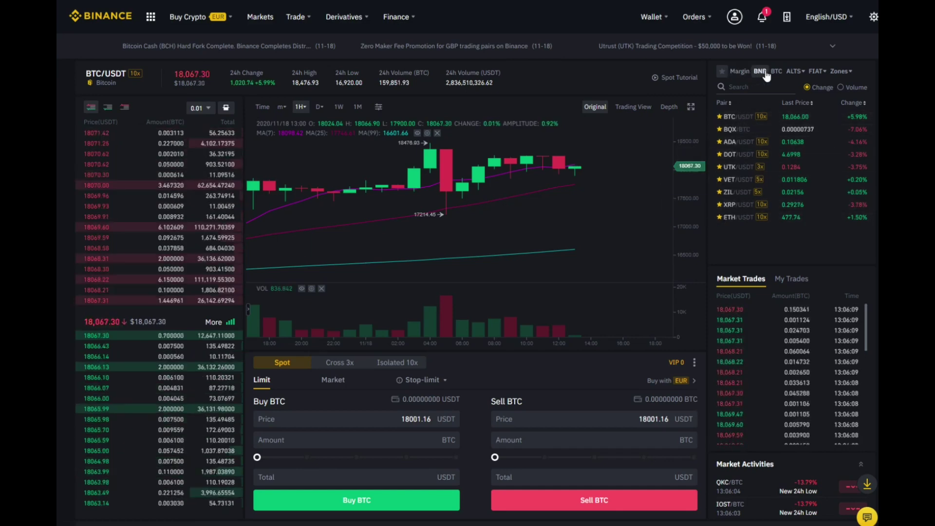
Search for DOT from the BTC market list and open the DOT/BTC trading pair.
{"action": "mouse_move", "coordinate": [792, 76]}
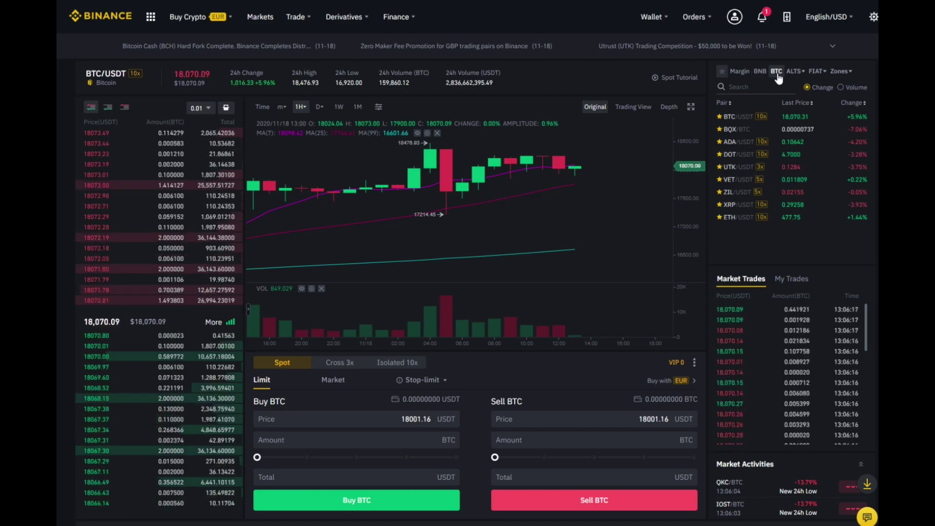
{"action": "left_click", "coordinate": [777, 74]}
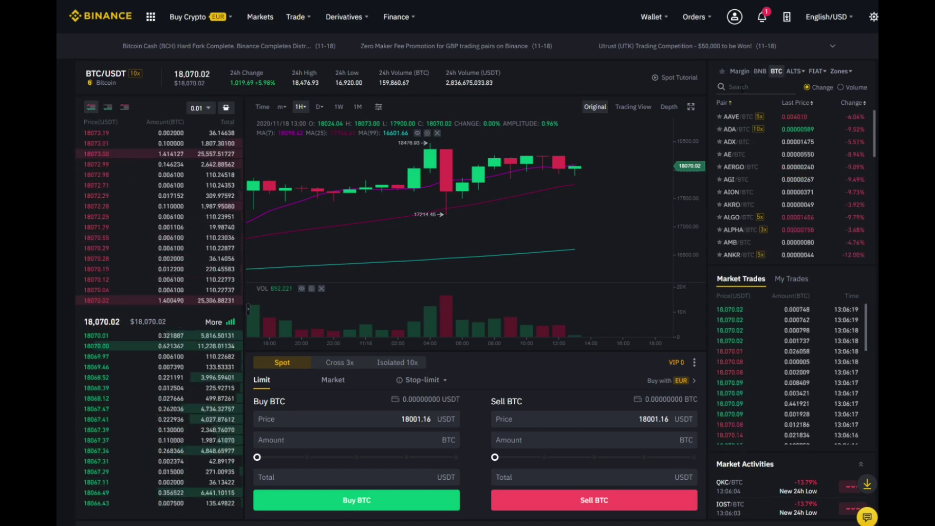
{"action": "left_click", "coordinate": [735, 86]}
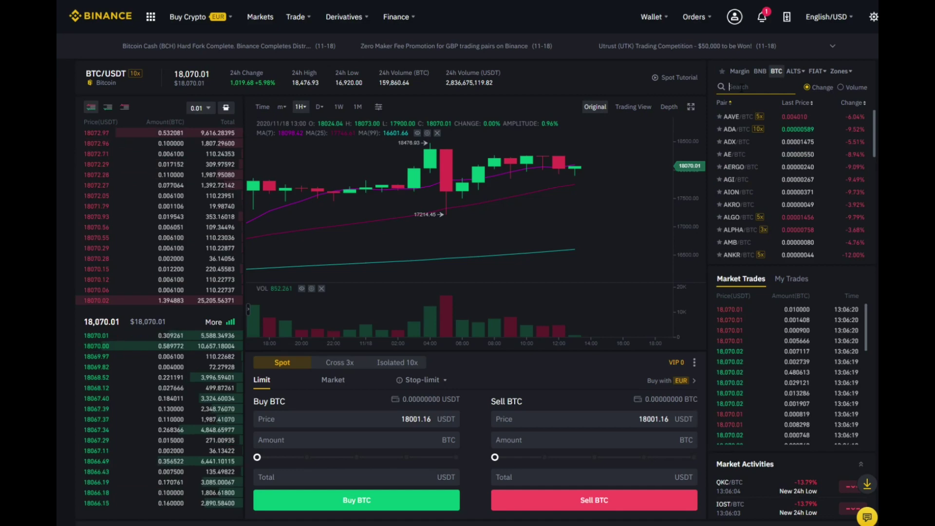
{"action": "type", "text": "DOT"}
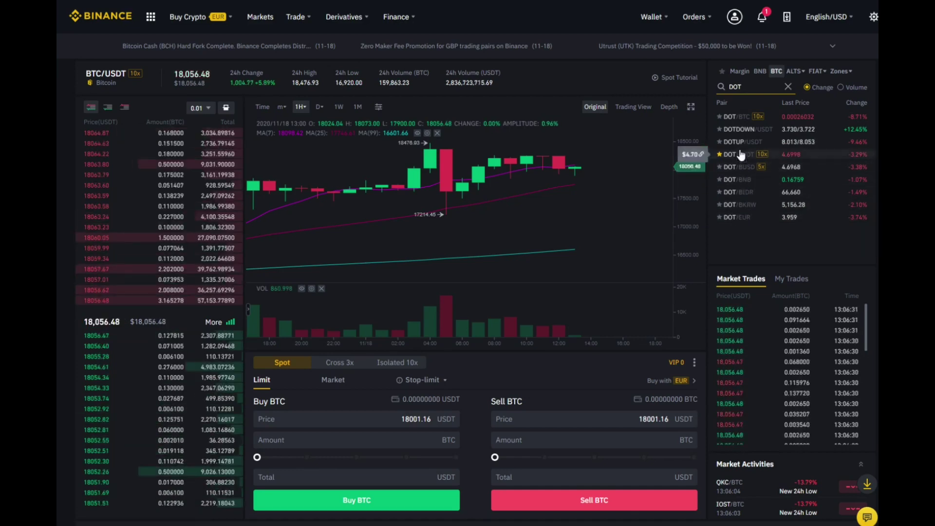
{"action": "left_click", "coordinate": [740, 118]}
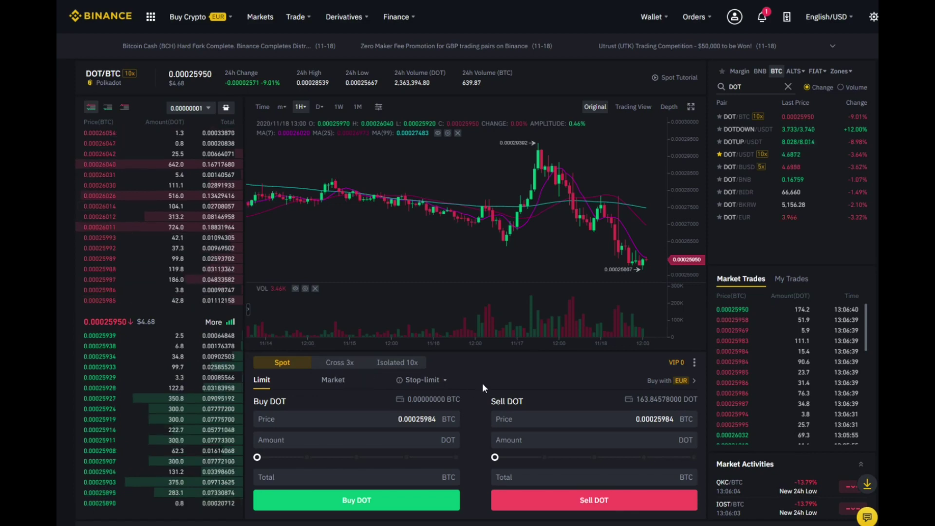
Fill the DOT limit order price with 0.00025914 BTC from the bids in the order book.
{"action": "scroll", "coordinate": [482, 377], "scroll_direction": "down", "scroll_amount": 1}
{"action": "scroll", "coordinate": [470, 369], "scroll_direction": "down", "scroll_amount": 1}
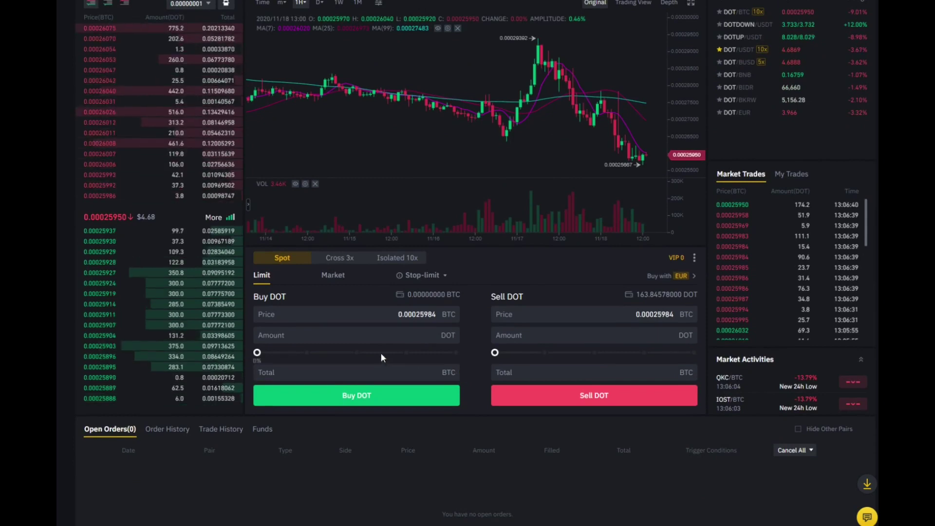
{"action": "left_click", "coordinate": [425, 314]}
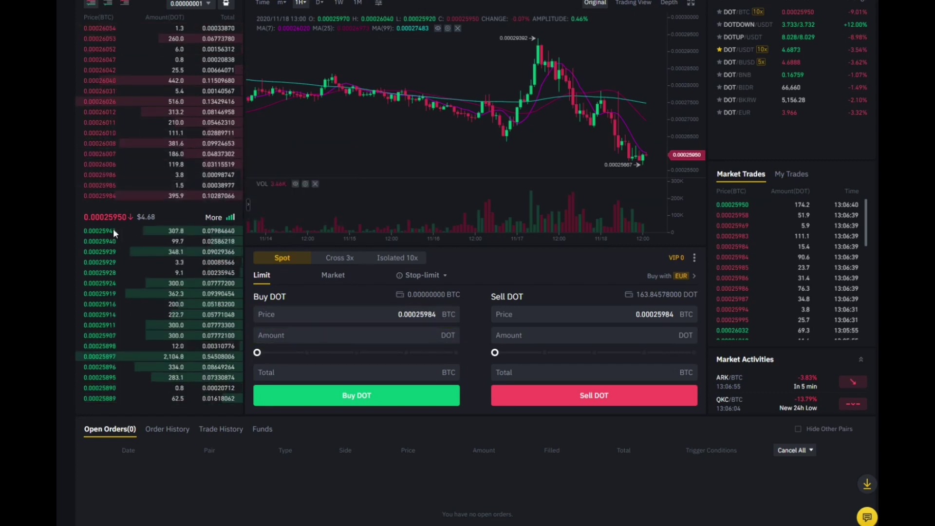
{"action": "mouse_move", "coordinate": [103, 305]}
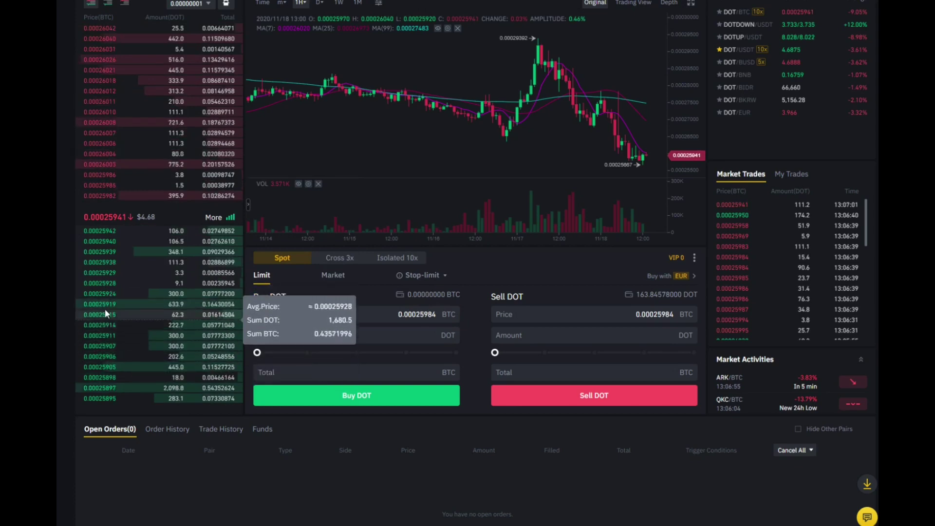
{"action": "left_click", "coordinate": [105, 308]}
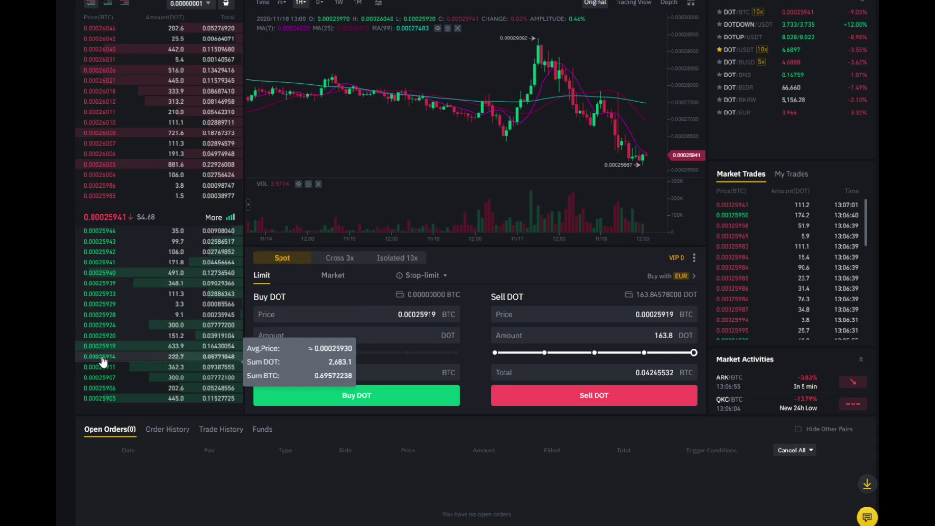
{"action": "left_click", "coordinate": [102, 360]}
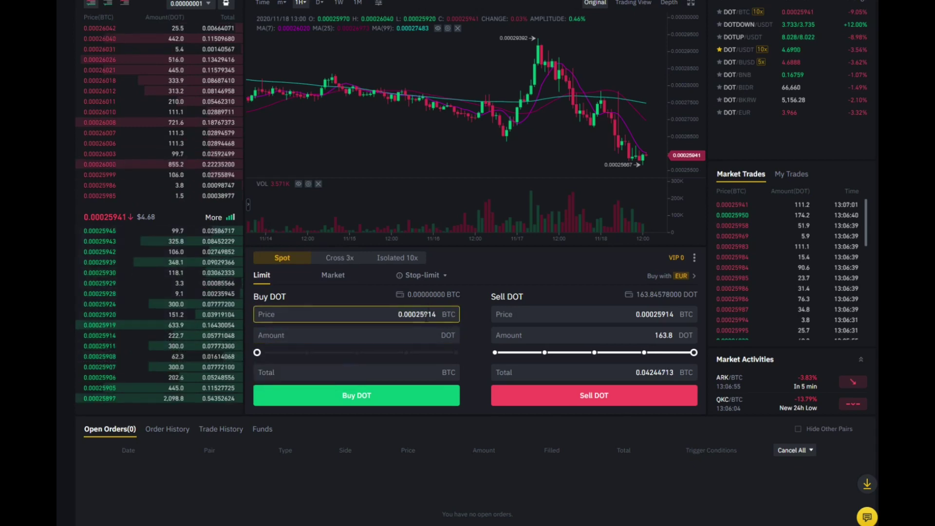
Set the amount of the DOT/BTC limit buy order to 100 DOT.
{"action": "left_click", "coordinate": [262, 341]}
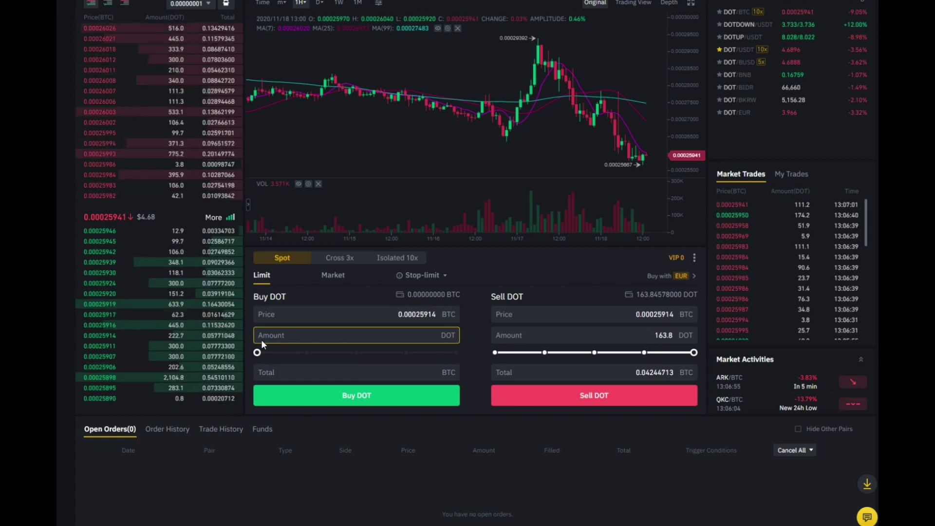
{"action": "left_click", "coordinate": [404, 313]}
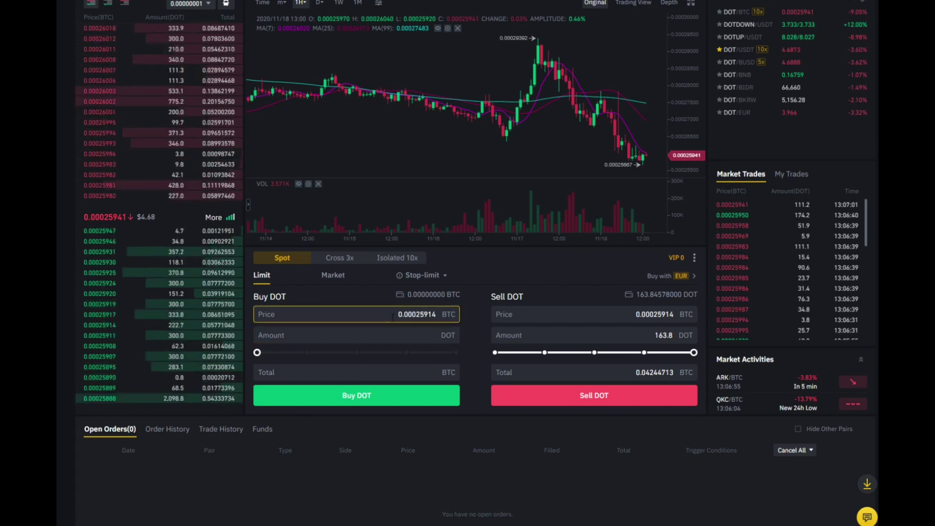
{"action": "left_click", "coordinate": [379, 341]}
{"action": "type", "text": "1"}
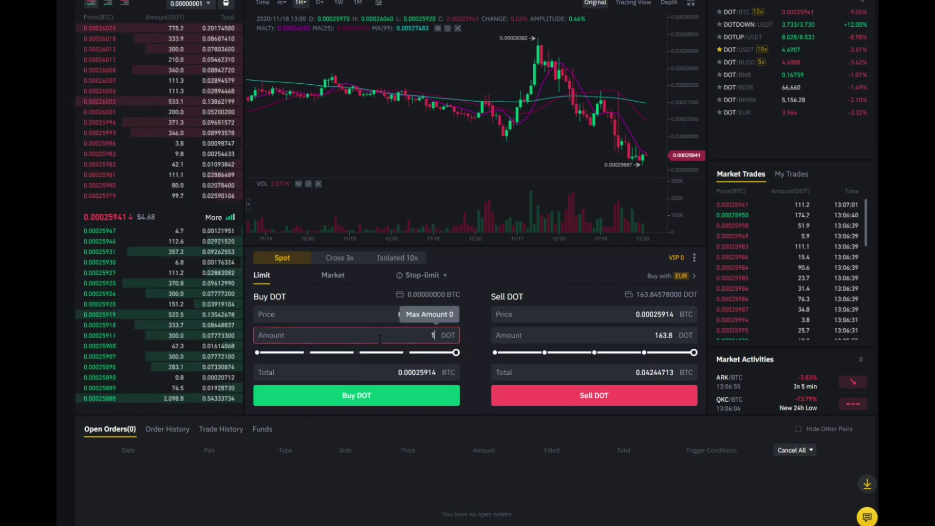
{"action": "type", "text": "00"}
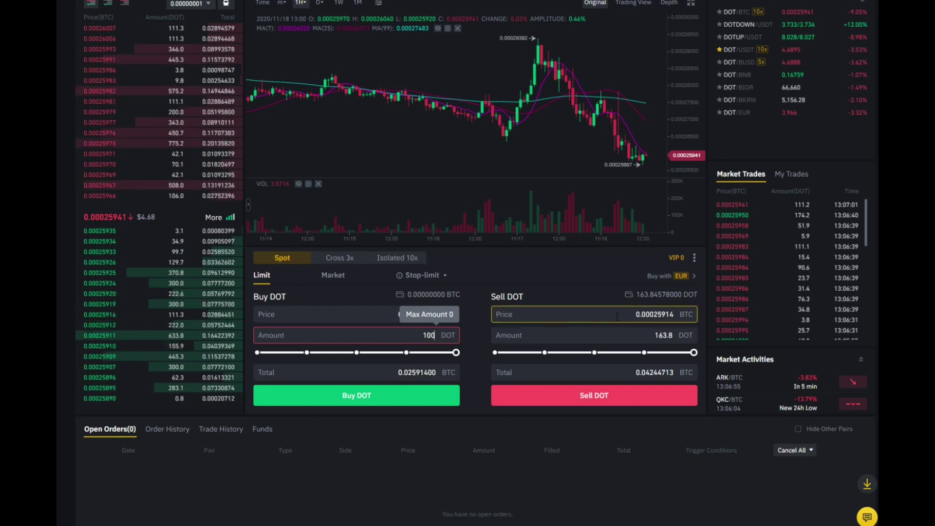
{"action": "scroll", "coordinate": [542, 322], "scroll_direction": "up", "scroll_amount": 2}
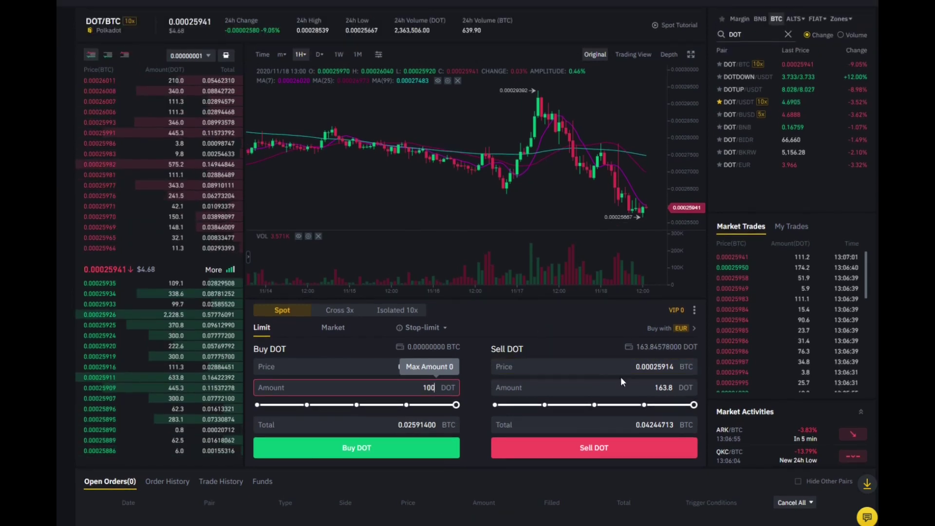
{"action": "left_click", "coordinate": [619, 366]}
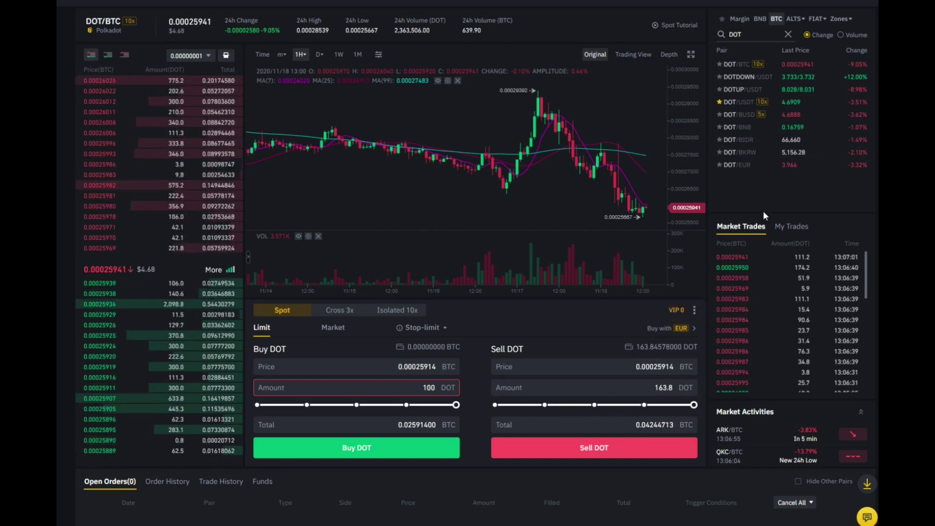
Switch to the DOT/USDT trading pair and select the limit price of its buy order.
{"action": "scroll", "coordinate": [770, 177], "scroll_direction": "up", "scroll_amount": 2}
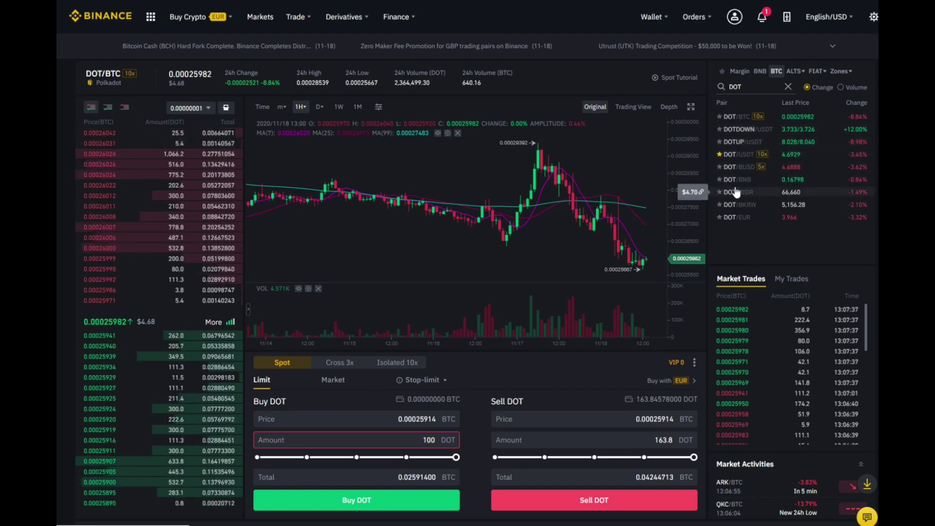
{"action": "left_click", "coordinate": [740, 156]}
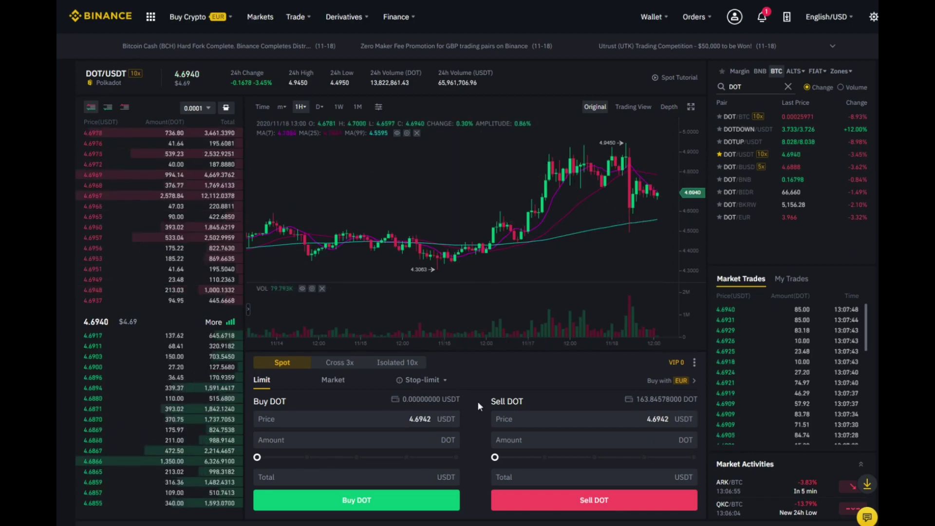
{"action": "left_click", "coordinate": [417, 418]}
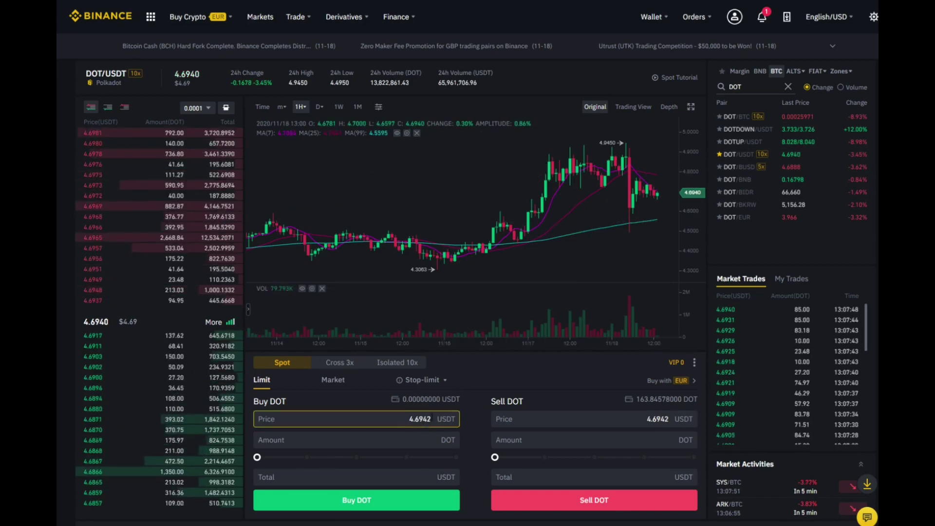
Set the limit price of the DOT/USDT buy order to 2 USDT.
{"action": "left_click", "coordinate": [433, 420]}
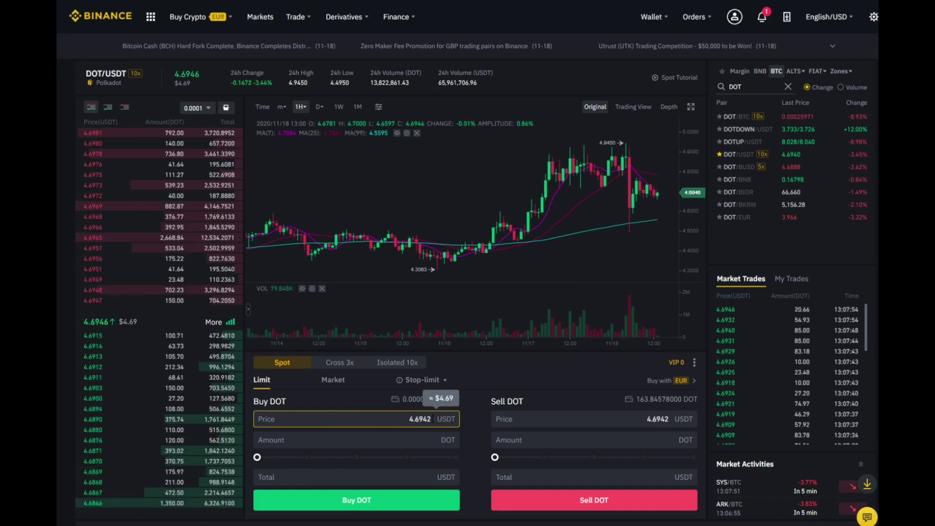
{"action": "key", "text": "BackSpace"}
{"action": "key", "text": "BackSpace"}
{"action": "key", "text": "BackSpace"}
{"action": "key", "text": "BackSpace"}
{"action": "key", "text": "BackSpace"}
{"action": "type", "text": "2"}
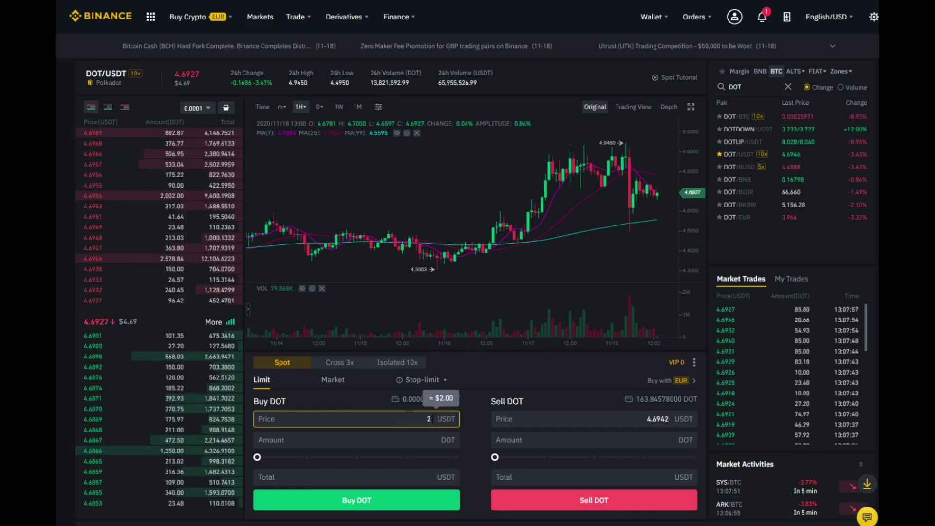
Set the amount of the DOT/USDT limit buy order to 100 DOT and select its total.
{"action": "left_click", "coordinate": [418, 438]}
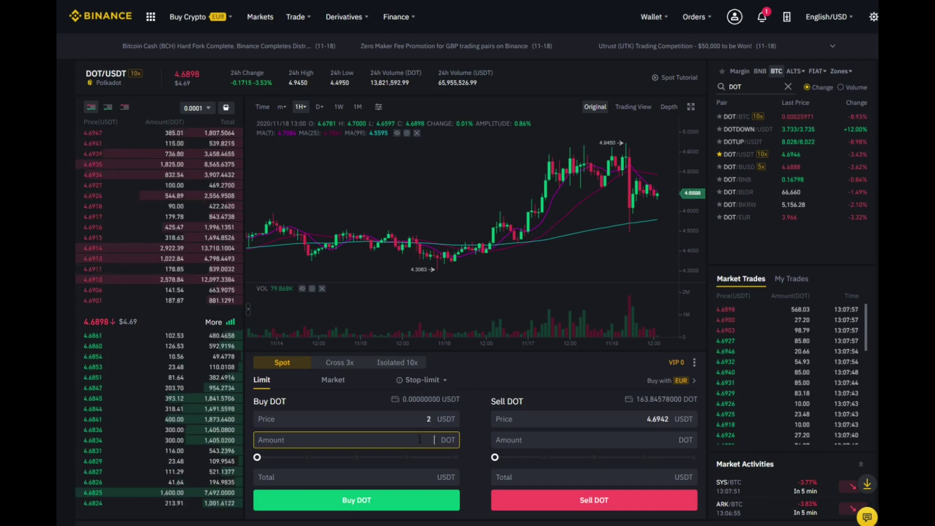
{"action": "type", "text": "100"}
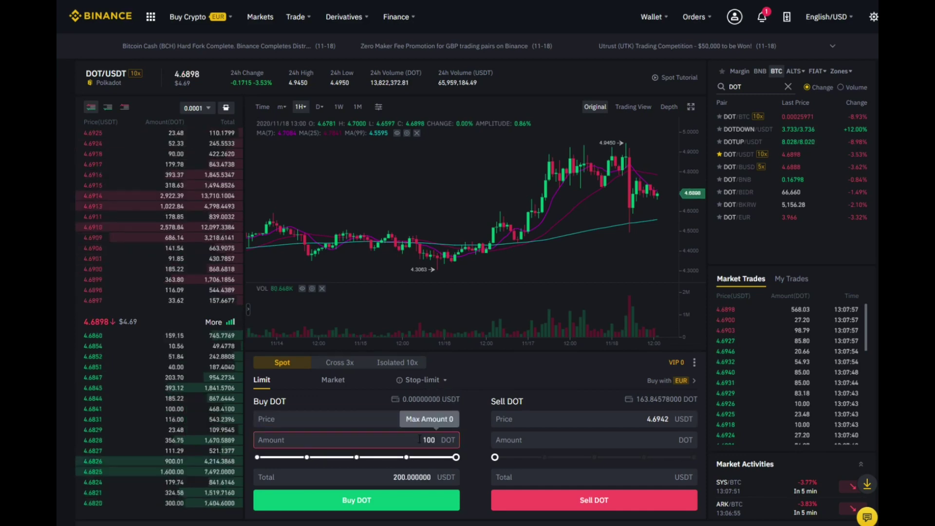
{"action": "left_click", "coordinate": [411, 480]}
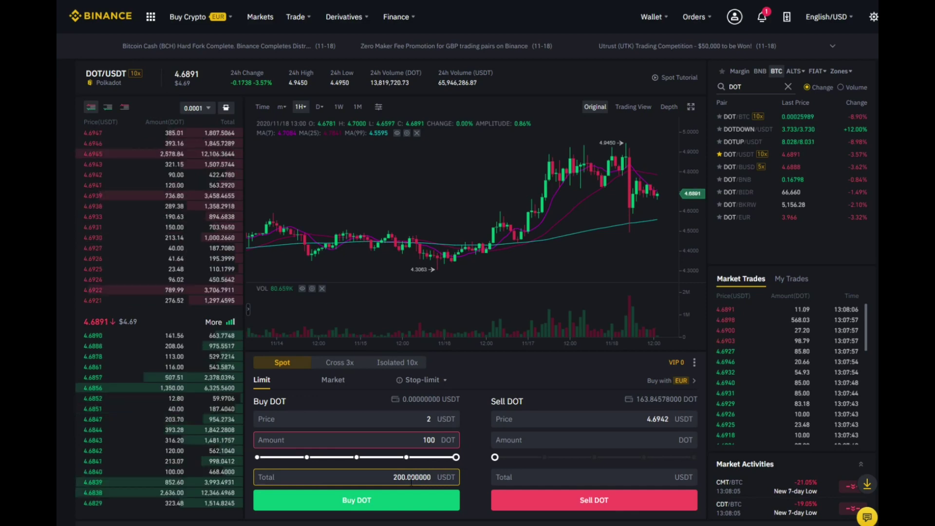
Set the limit price of the DOT/USDT sell order to 100 USDT.
{"action": "left_click", "coordinate": [640, 420]}
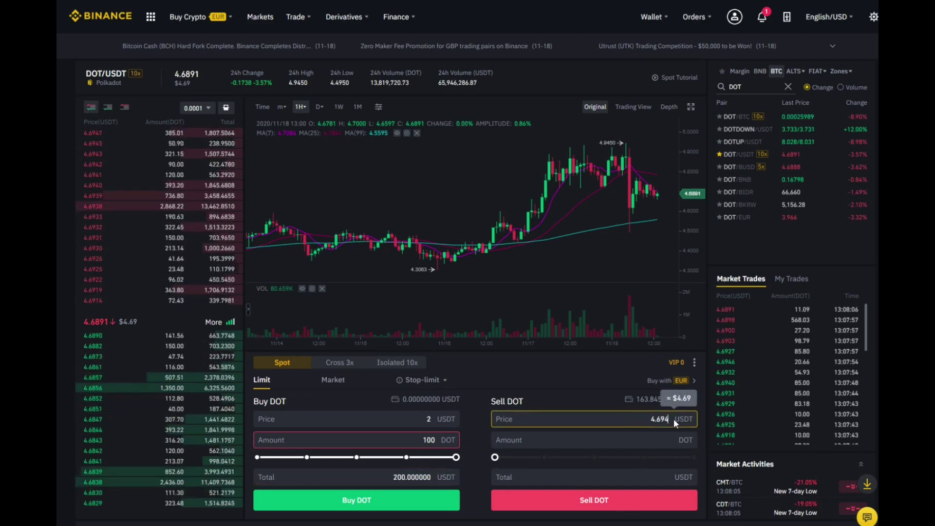
{"action": "key", "text": "BackSpace"}
{"action": "key", "text": "BackSpace"}
{"action": "key", "text": "BackSpace"}
{"action": "key", "text": "BackSpace"}
{"action": "key", "text": "BackSpace"}
{"action": "key", "text": "BackSpace"}
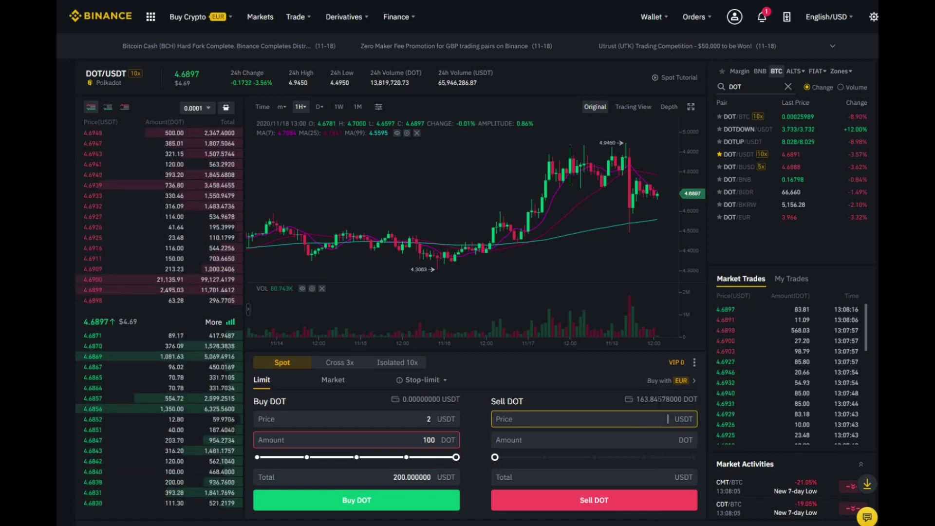
{"action": "type", "text": "100"}
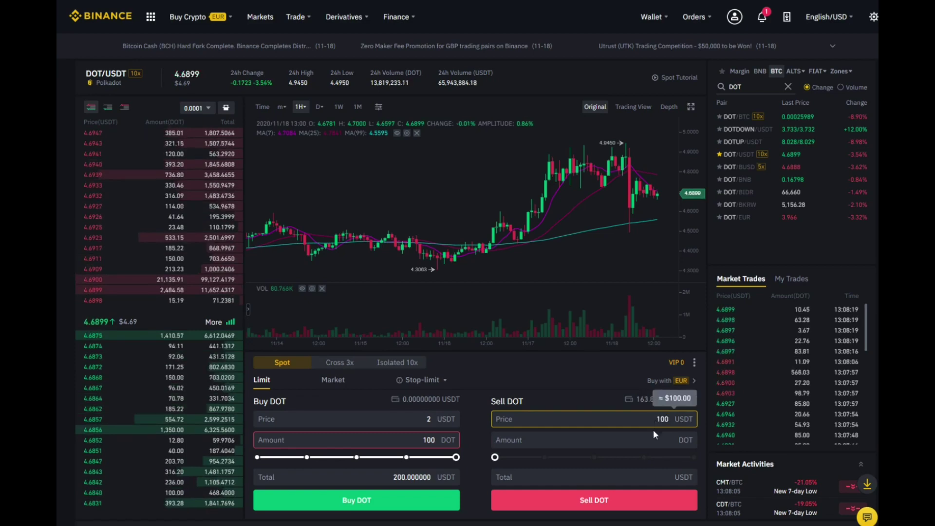
Set the amount of the DOT/USDT limit sell order to 10 DOT and check its total.
{"action": "left_click", "coordinate": [657, 440]}
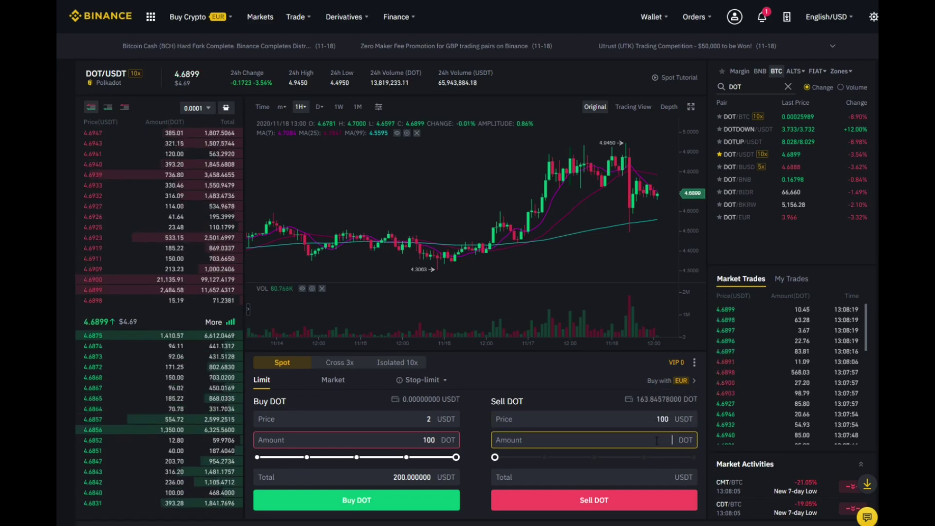
{"action": "type", "text": "10"}
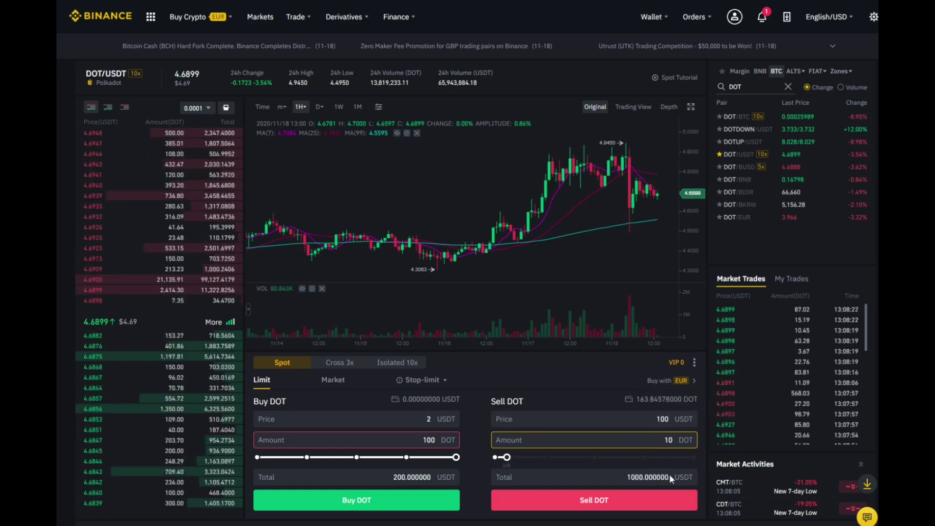
{"action": "left_click", "coordinate": [654, 477]}
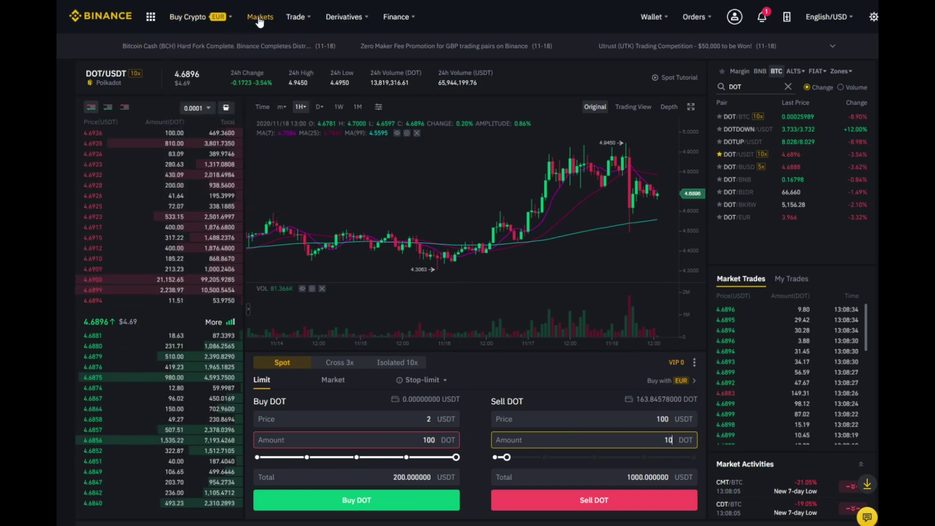
Switch the trading pair list to the favourite markets.
{"action": "mouse_move", "coordinate": [306, 22]}
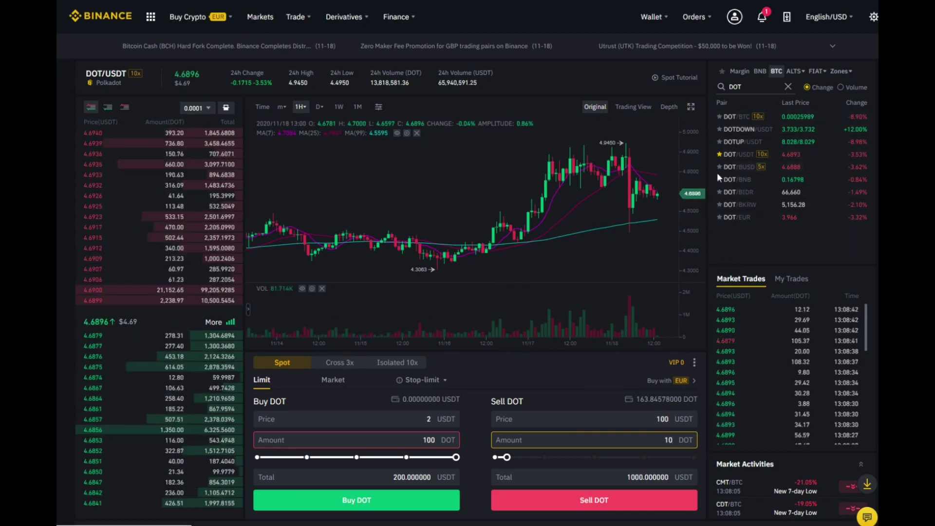
{"action": "left_click", "coordinate": [724, 72]}
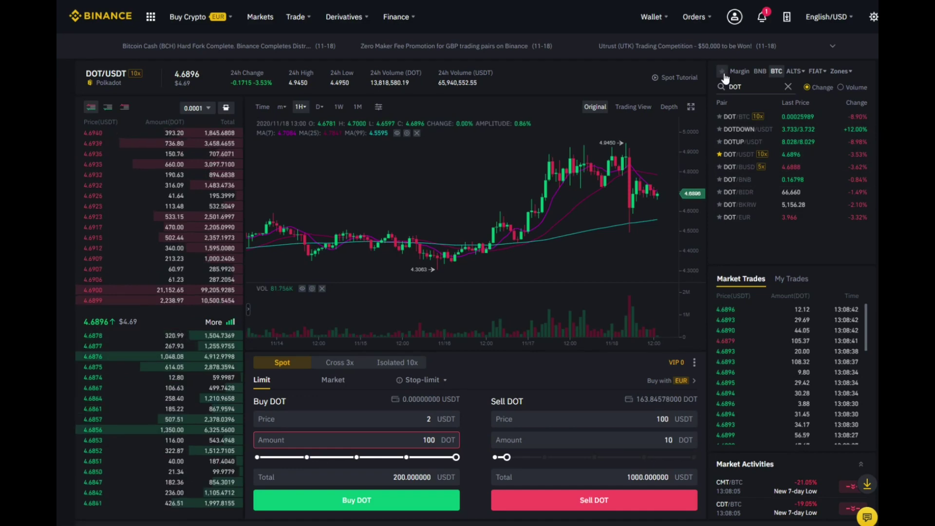
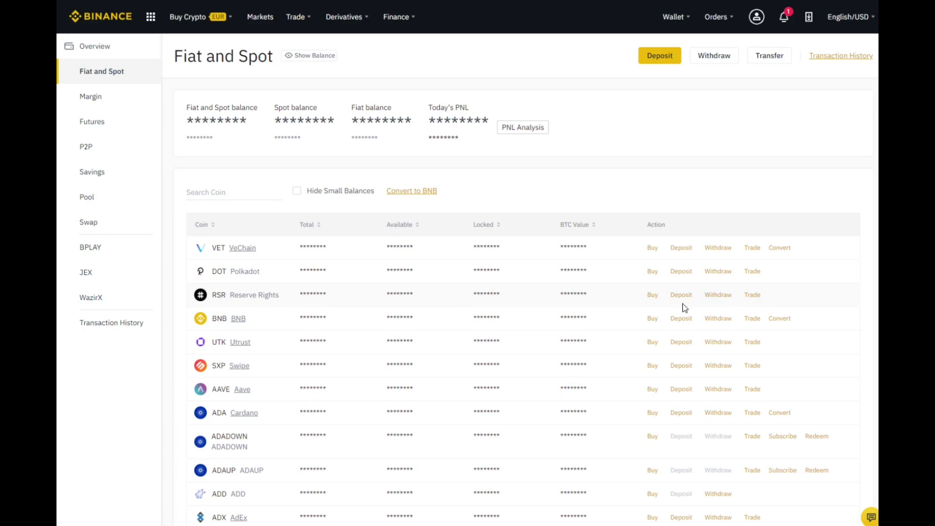
Open the withdrawal form for RSR from the Fiat and Spot wallet and fill in the maximum amount.
{"action": "left_click", "coordinate": [719, 296]}
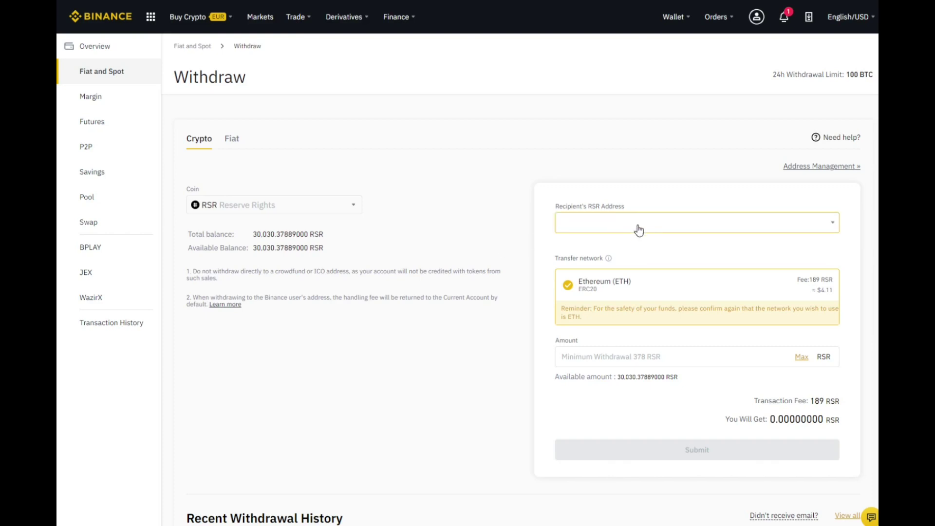
{"action": "left_click", "coordinate": [802, 357]}
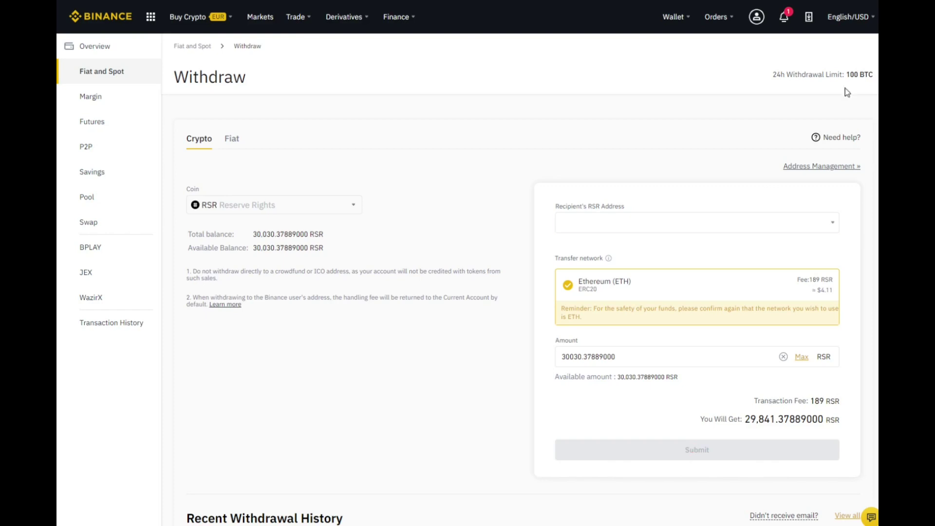
Leave the RSR withdrawal form and return to the Fiat and Spot wallet.
{"action": "mouse_move", "coordinate": [784, 19]}
{"action": "mouse_move", "coordinate": [688, 18]}
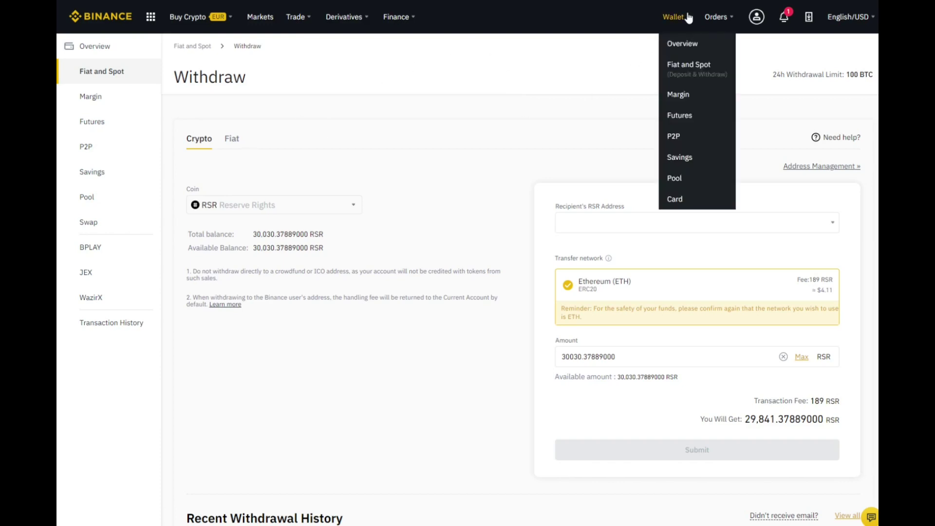
{"action": "left_click", "coordinate": [691, 65]}
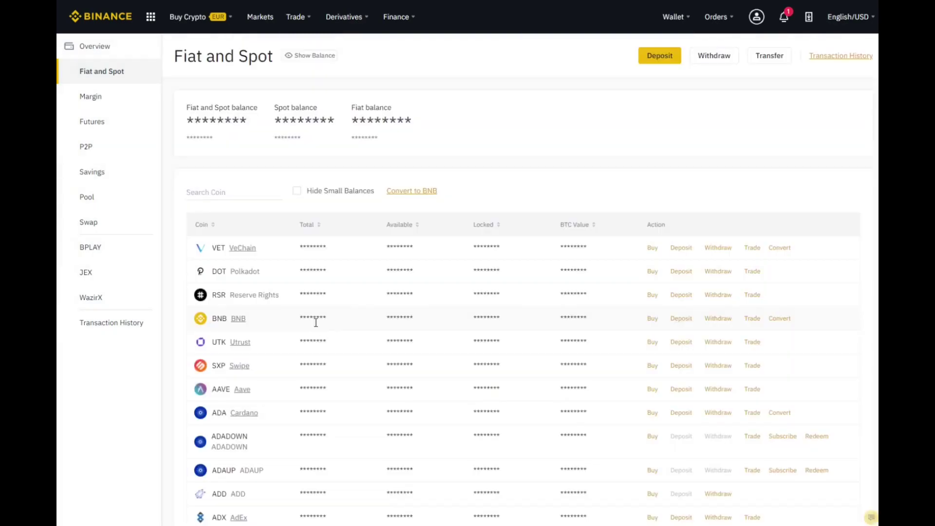
Find ALPHA in the wallet's coin list, open its deposit page and review the deposit details and history.
{"action": "scroll", "coordinate": [267, 336], "scroll_direction": "down", "scroll_amount": 1}
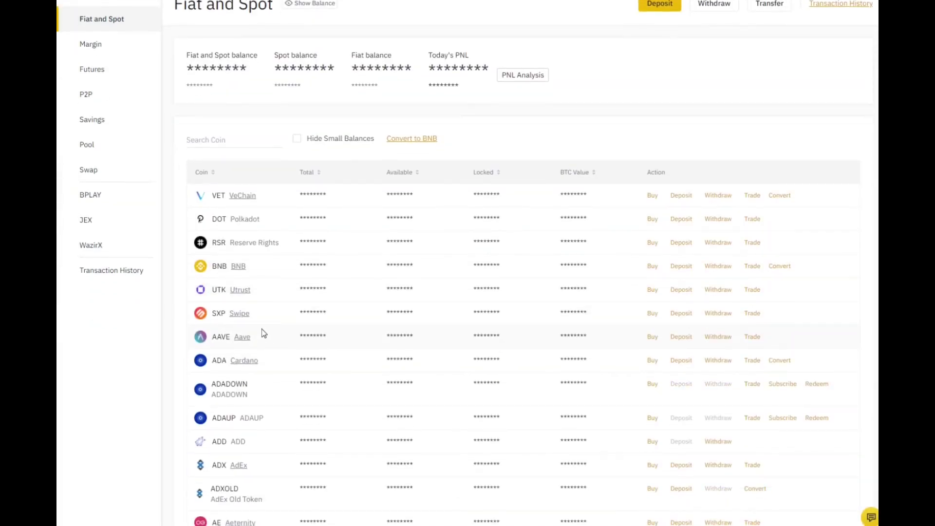
{"action": "scroll", "coordinate": [268, 325], "scroll_direction": "down", "scroll_amount": 7}
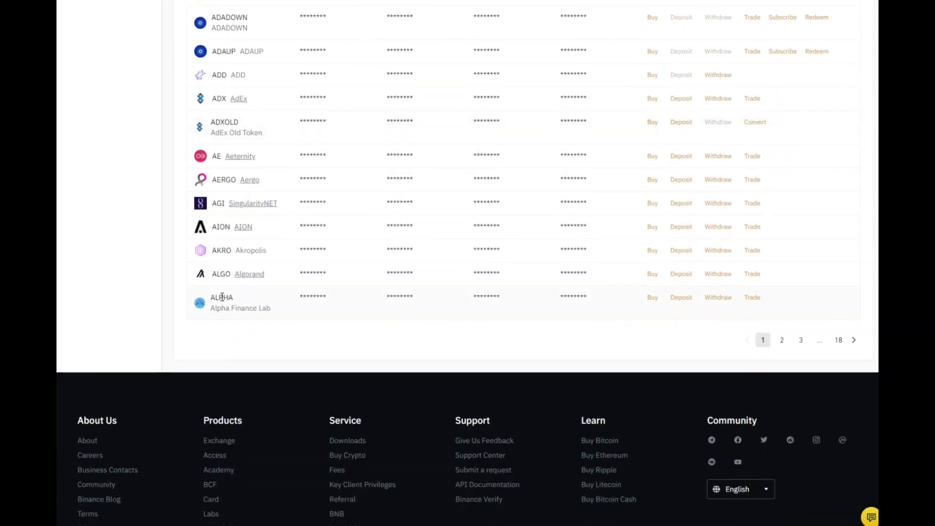
{"action": "left_click", "coordinate": [683, 304]}
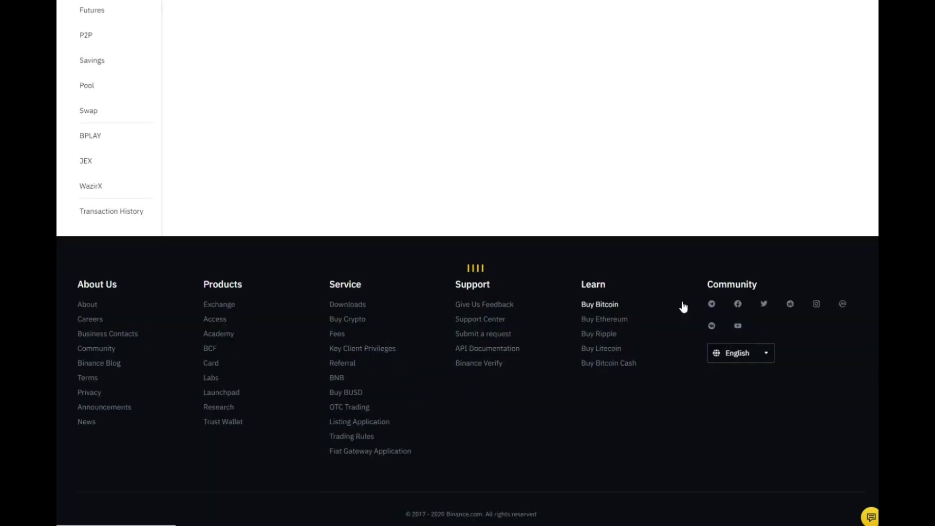
{"action": "scroll", "coordinate": [439, 278], "scroll_direction": "up", "scroll_amount": 2}
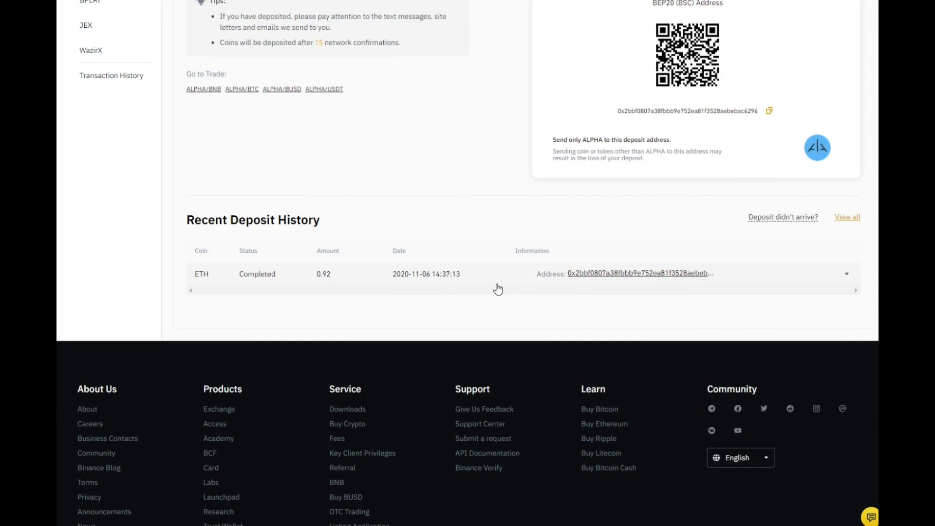
{"action": "scroll", "coordinate": [497, 289], "scroll_direction": "up", "scroll_amount": 2}
{"action": "scroll", "coordinate": [497, 287], "scroll_direction": "down", "scroll_amount": 2}
{"action": "scroll", "coordinate": [487, 283], "scroll_direction": "up", "scroll_amount": 5}
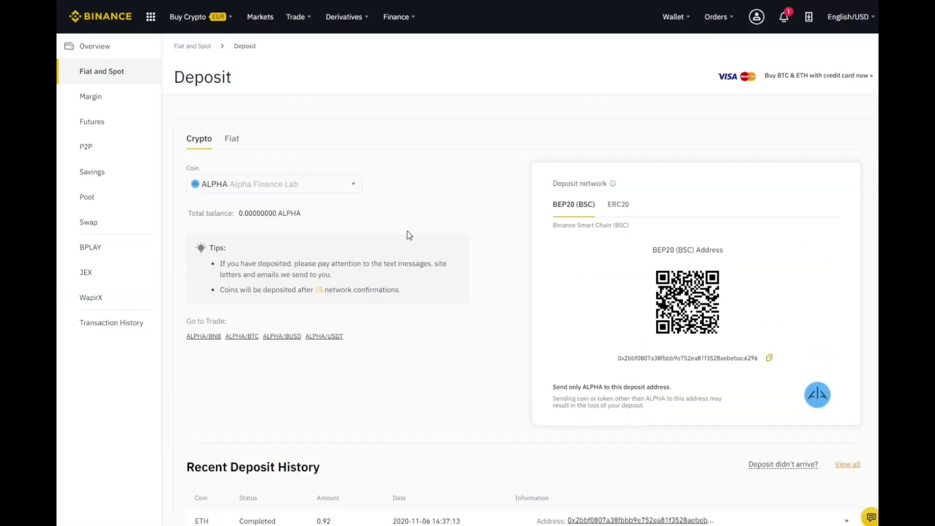